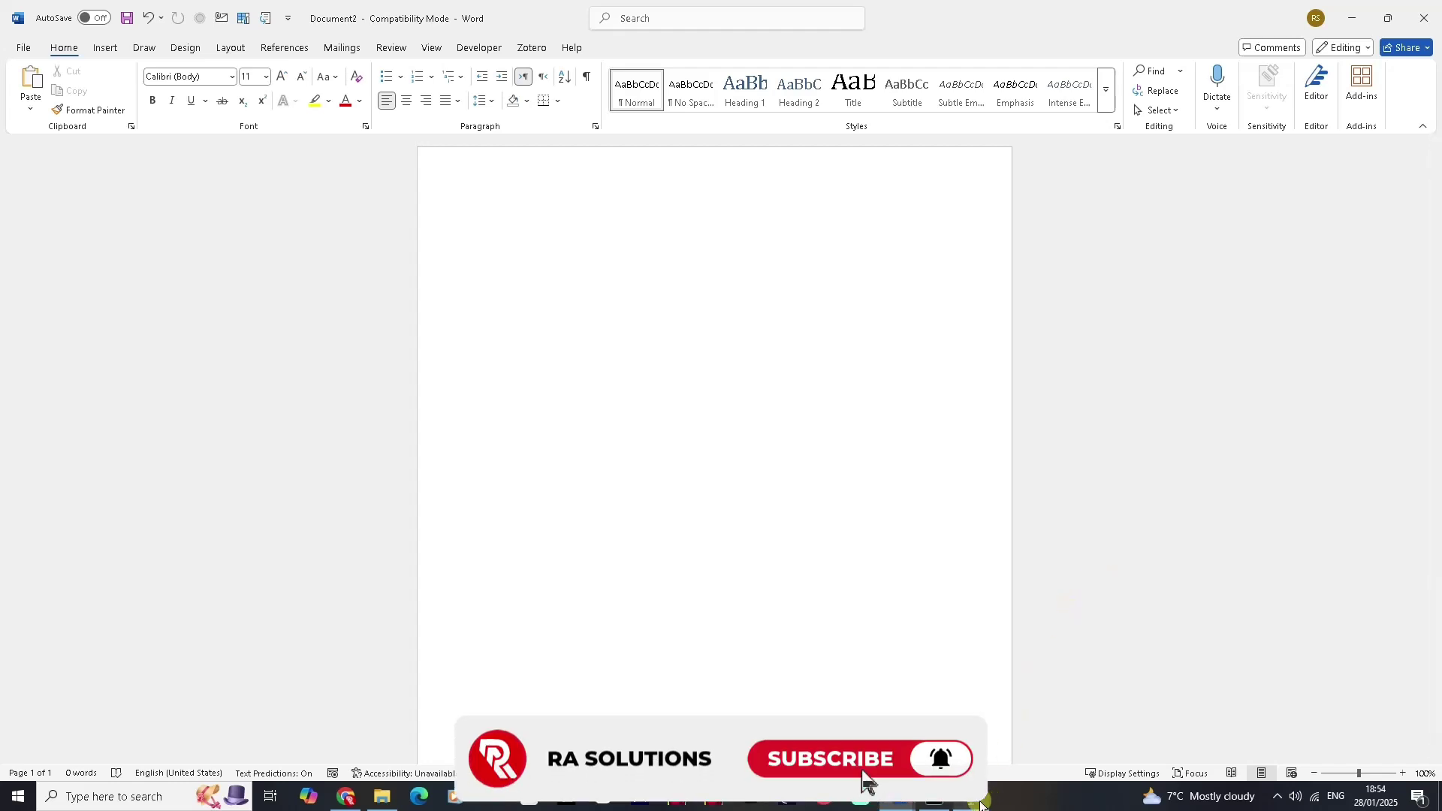
- Bring up Voice Recorder and move its window over the Word document
click(974, 796)
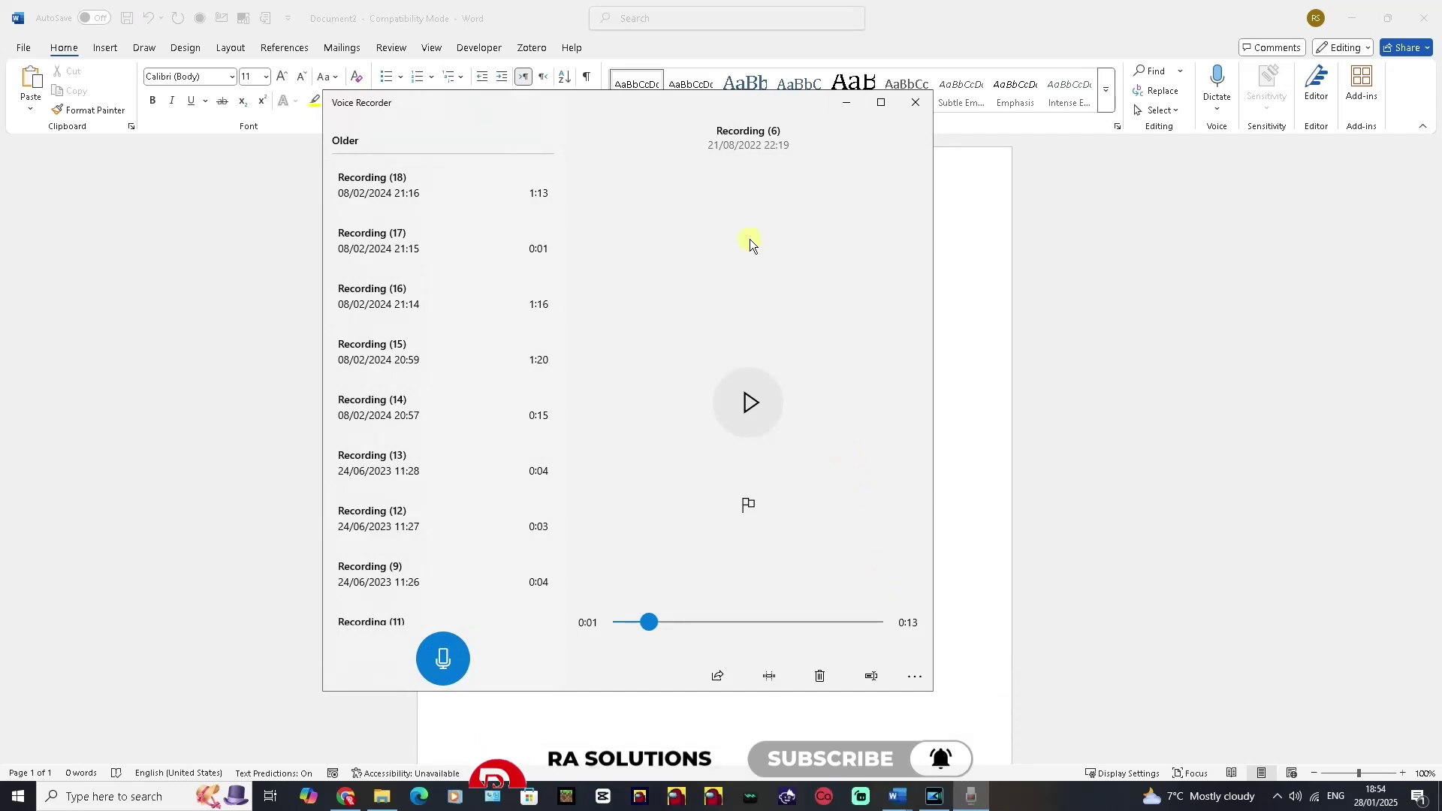
drag(668, 102, 718, 110)
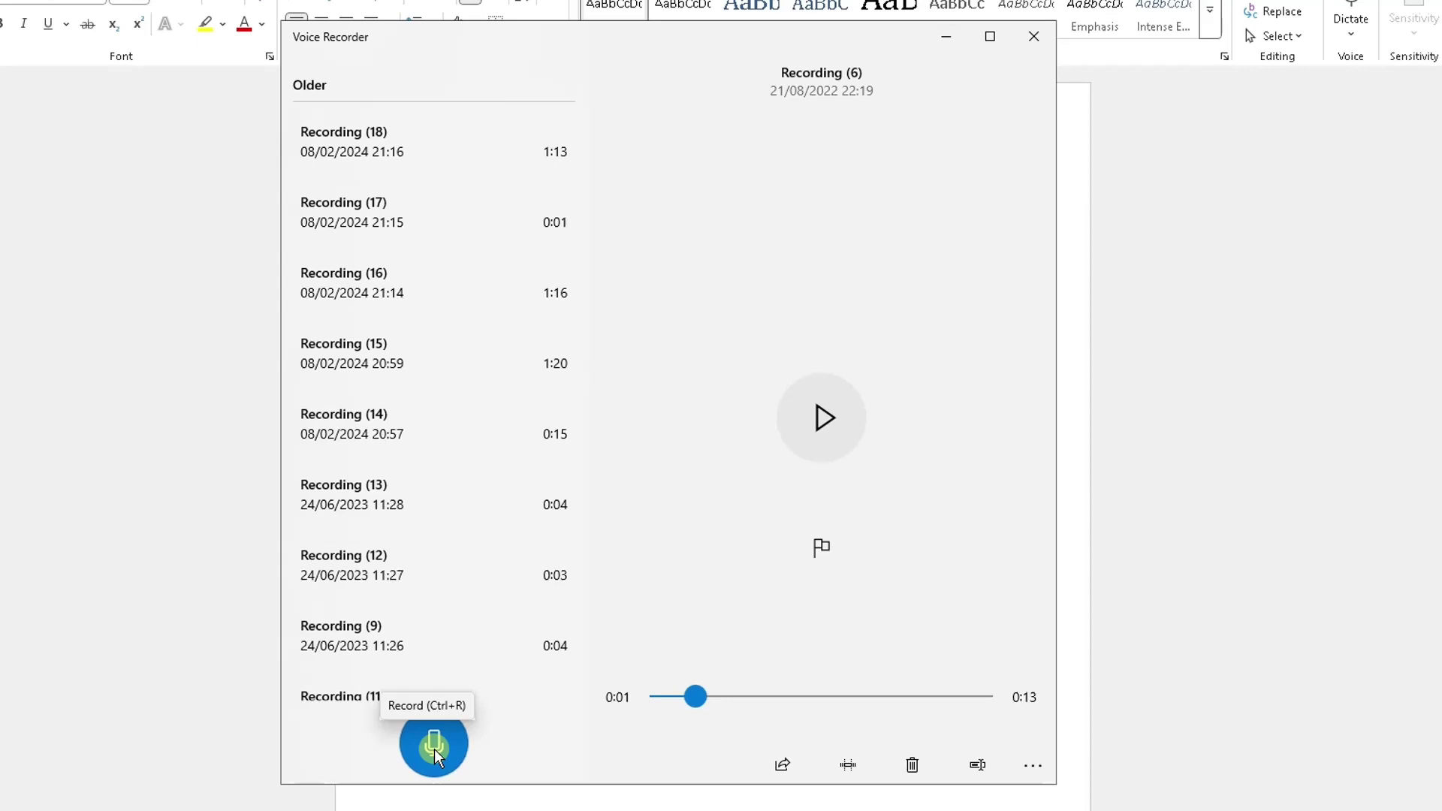
- Record a new 20-second voice clip, saved as Recording (19)
click(436, 747)
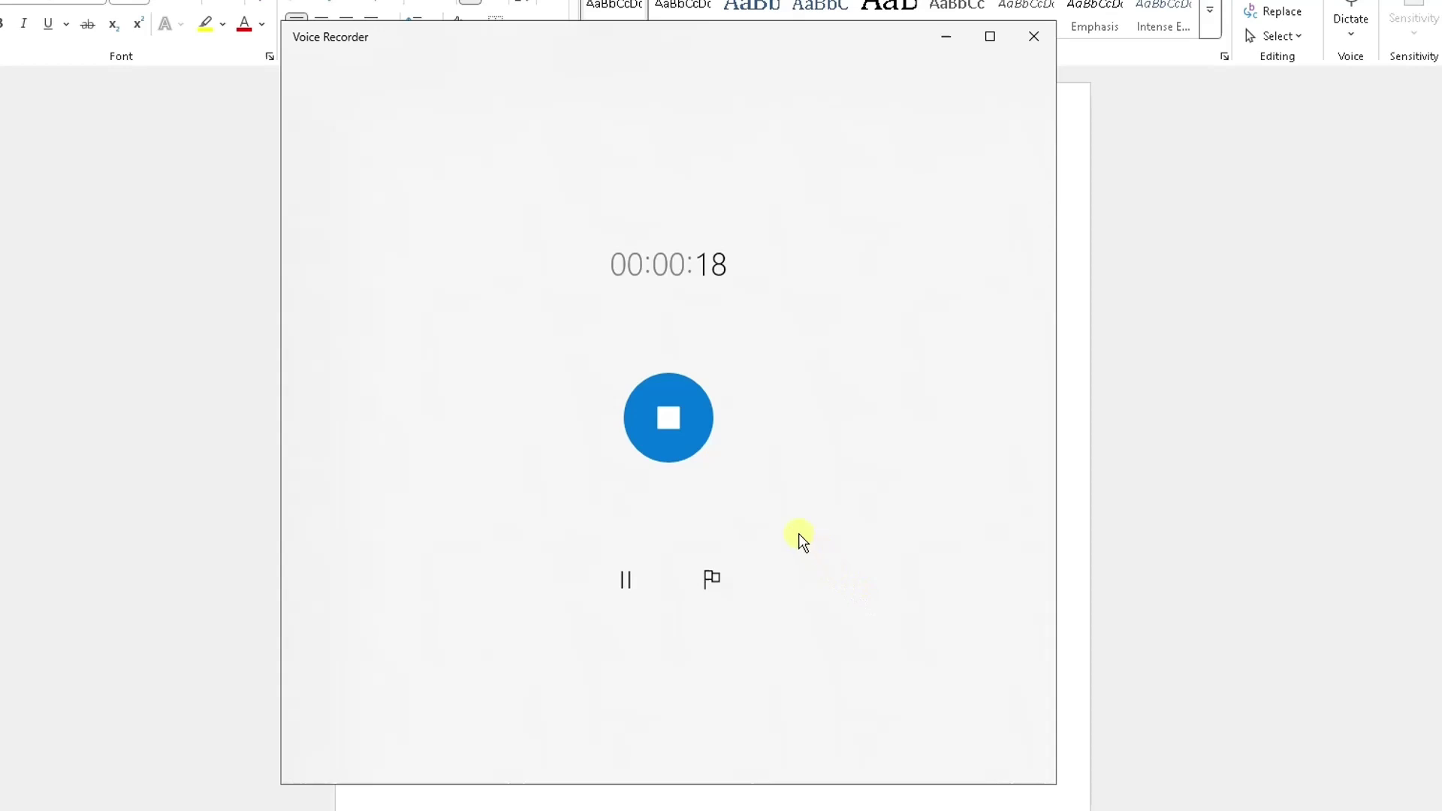
click(665, 433)
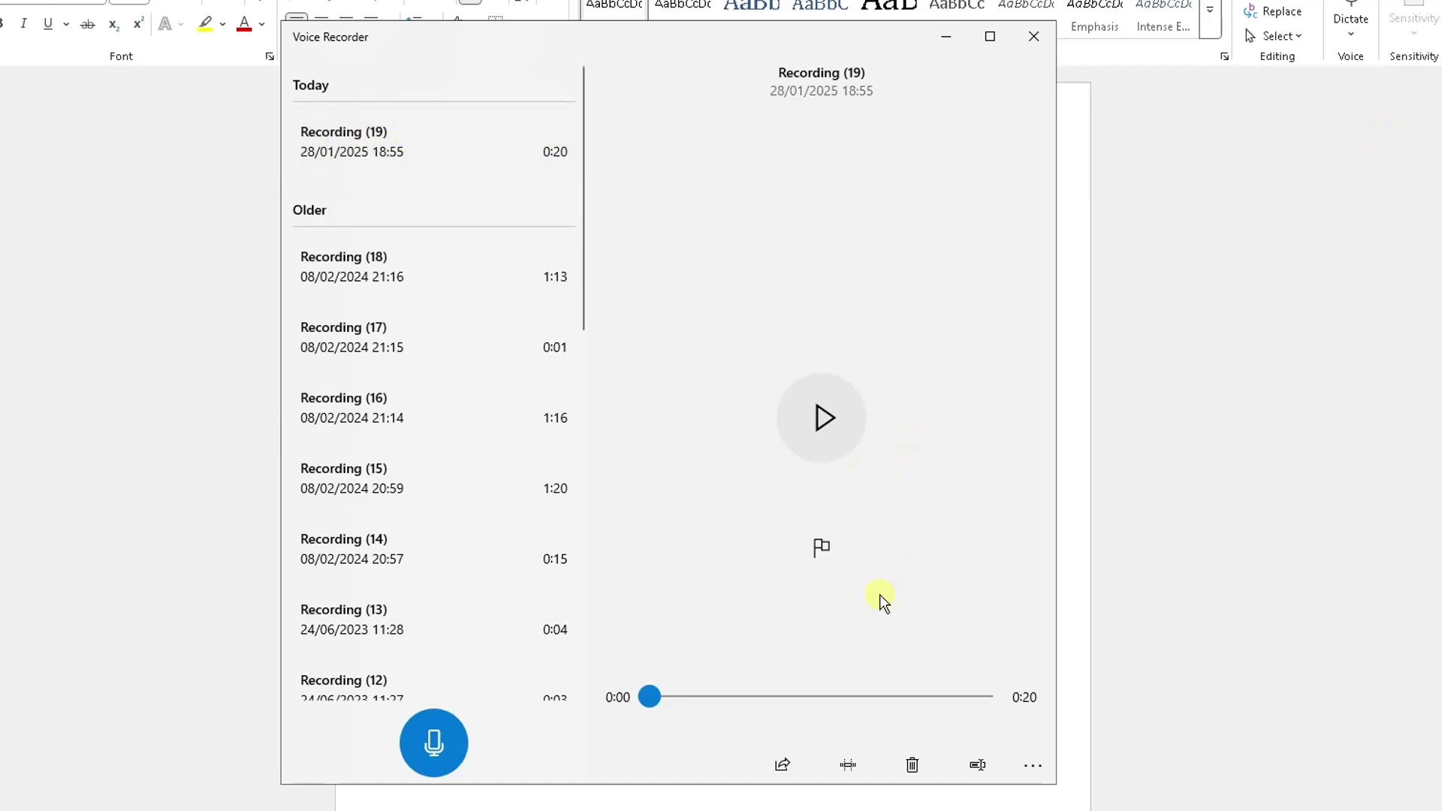
- Locate Recording (19) in the Sound recordings folder and rename it to test.m4a
right_click(437, 158)
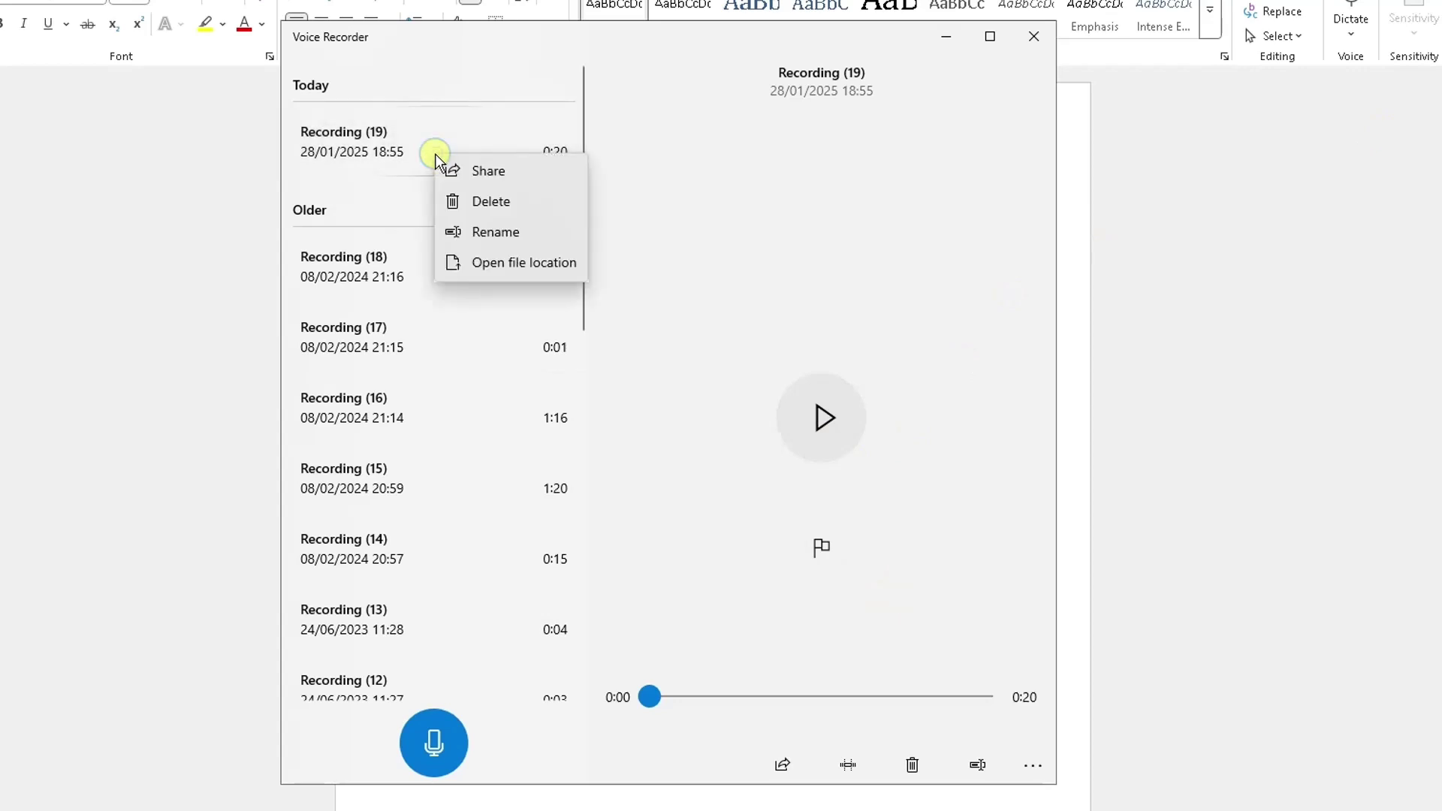
click(500, 269)
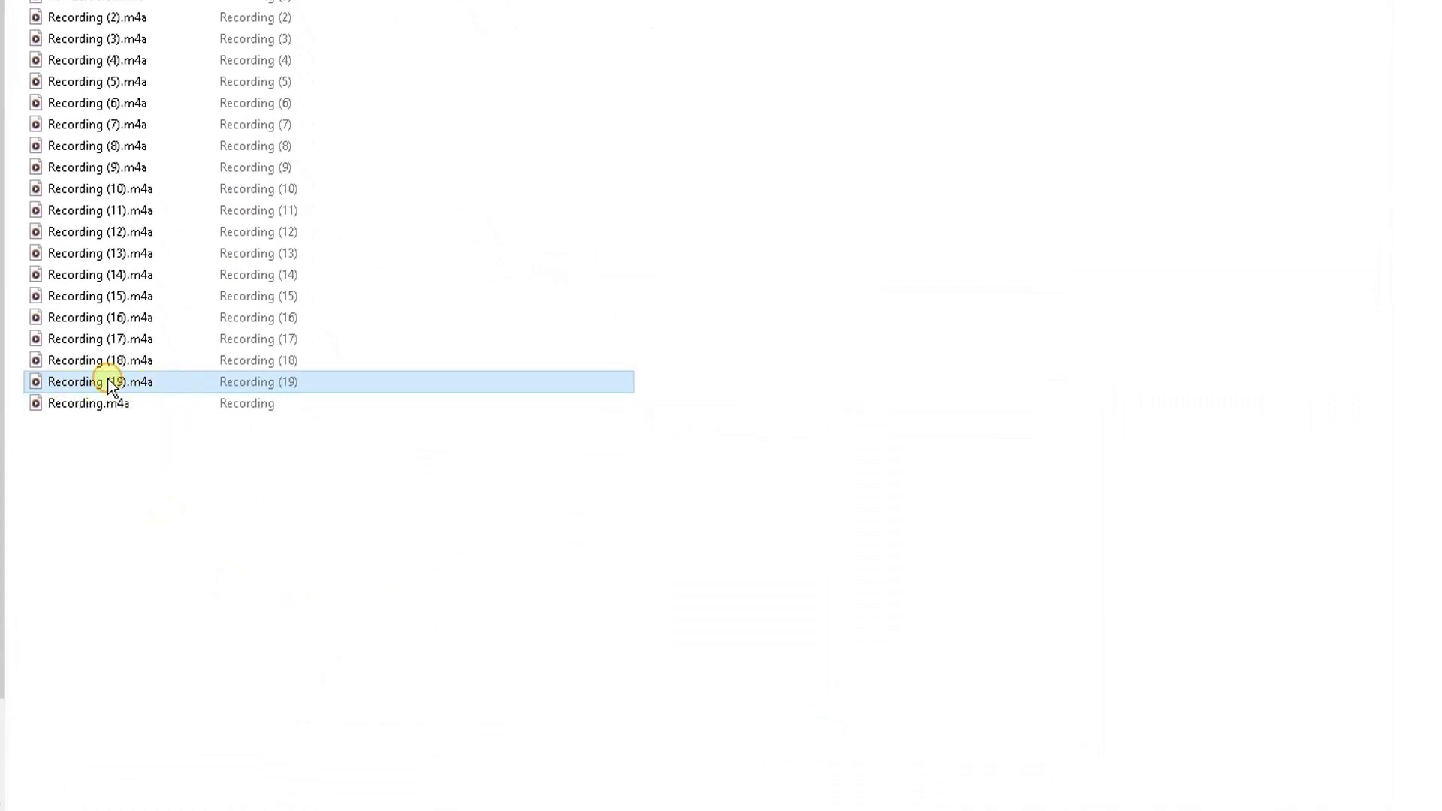
key(F2)
text(test)
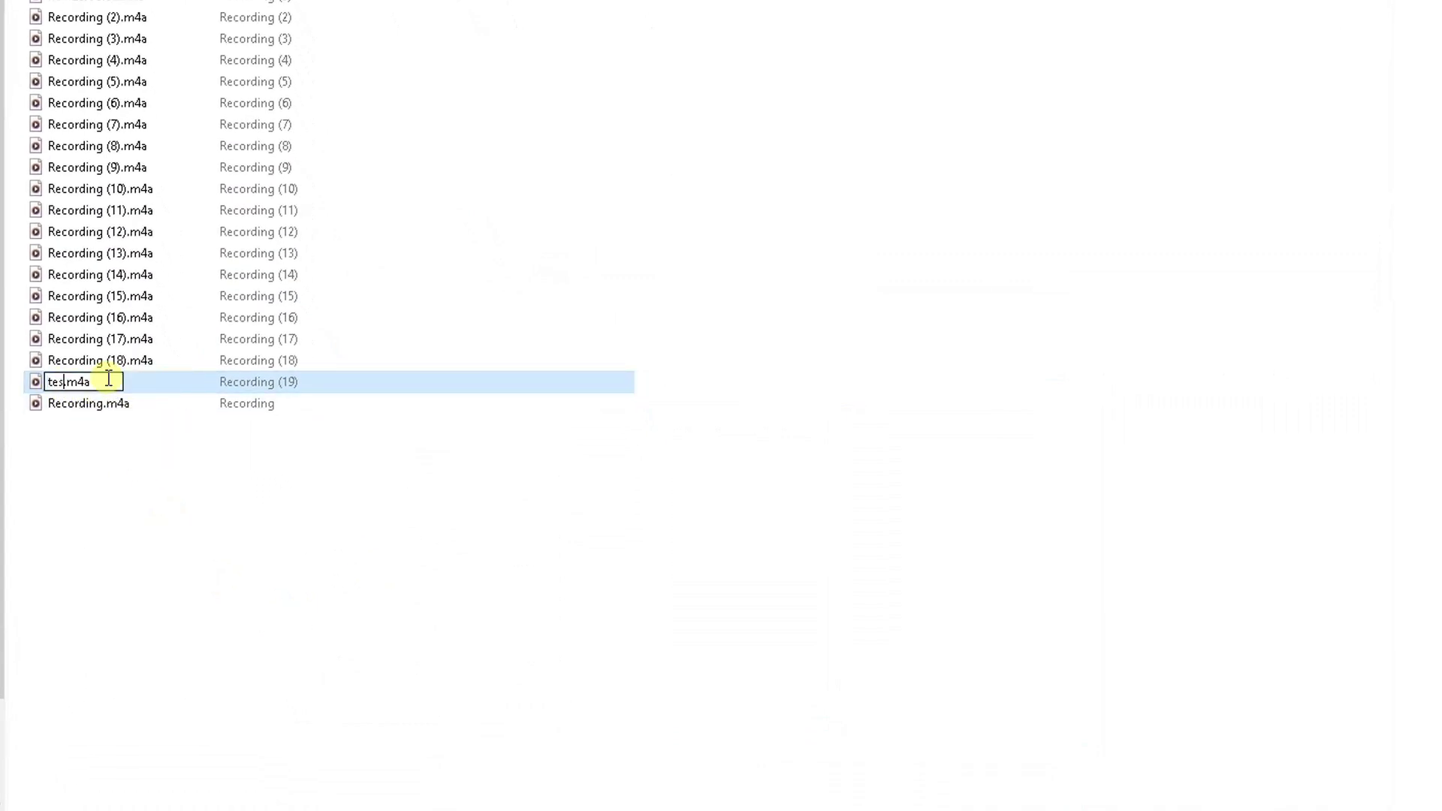
key(Return)
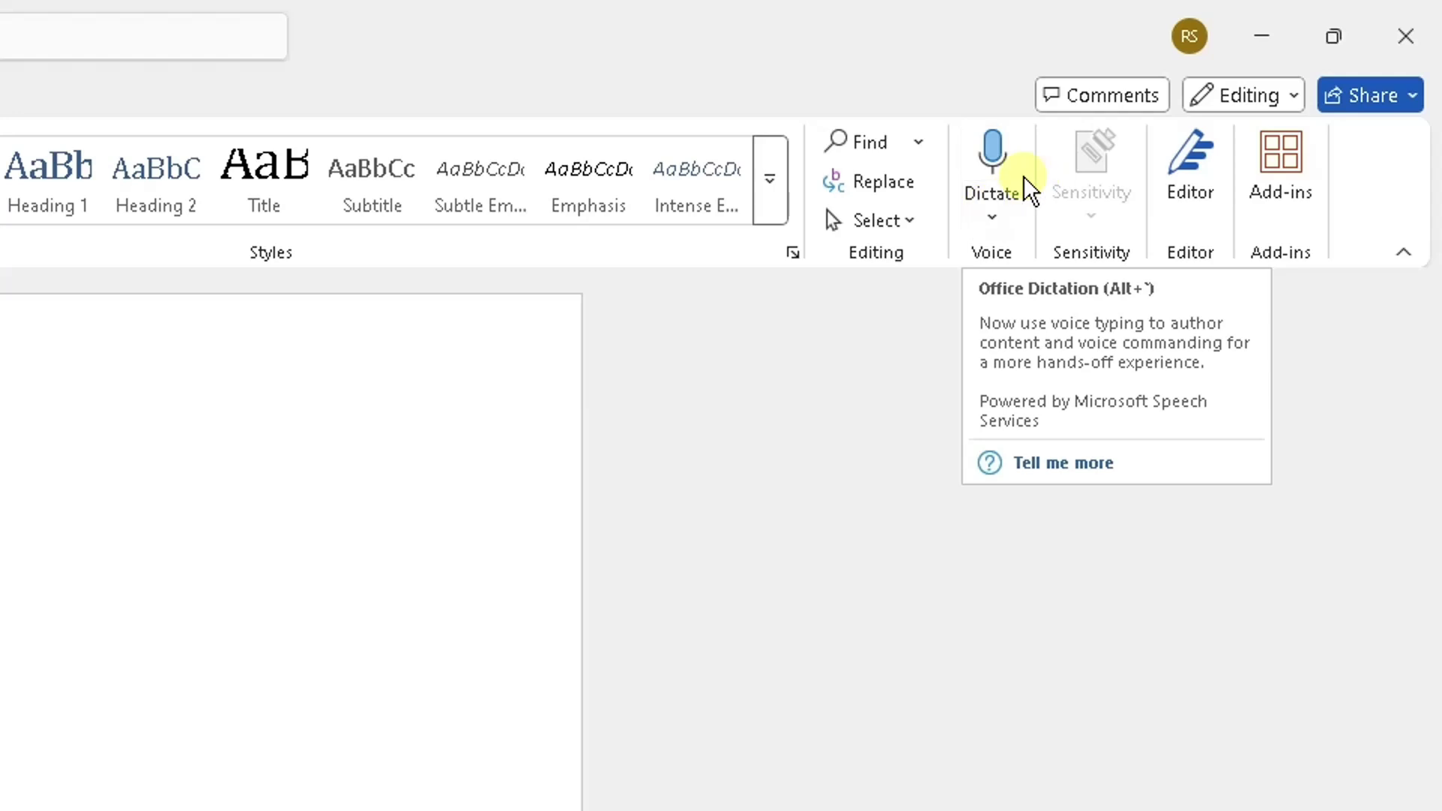
- Start the Transcribe feature from the Dictate menu on the Home ribbon
click(992, 222)
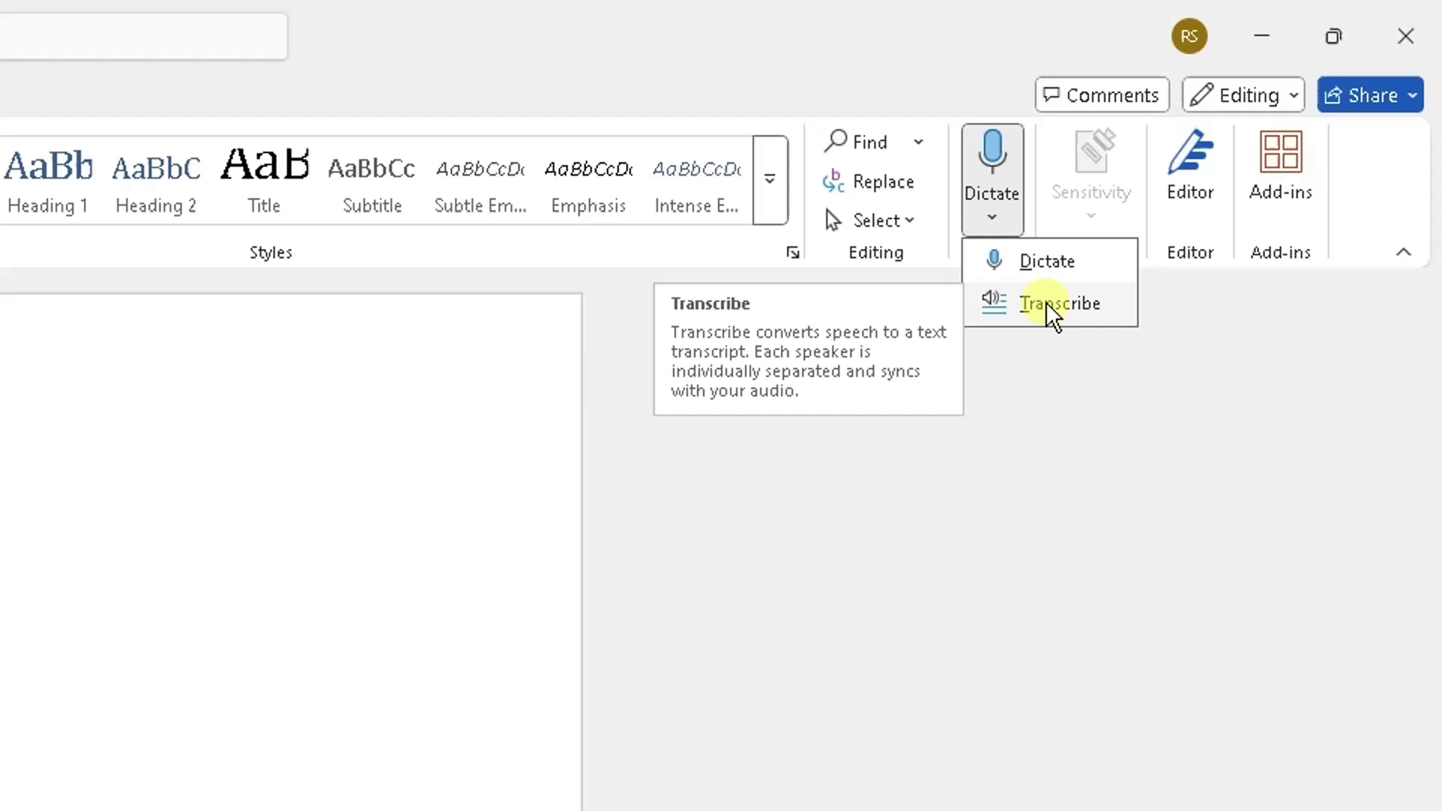
click(1059, 304)
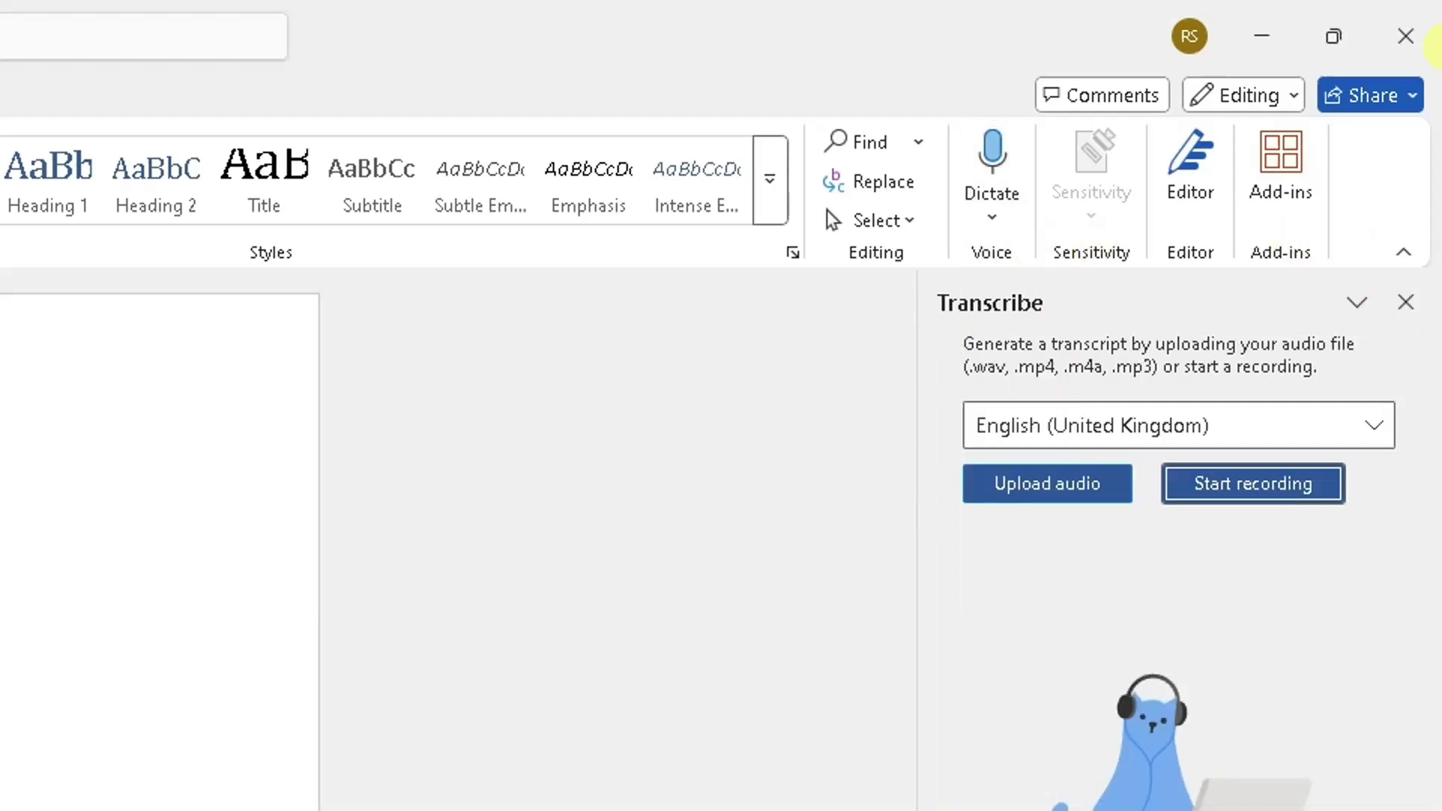
- Upload test.m4a from the Sound recordings folder for transcription
click(1042, 498)
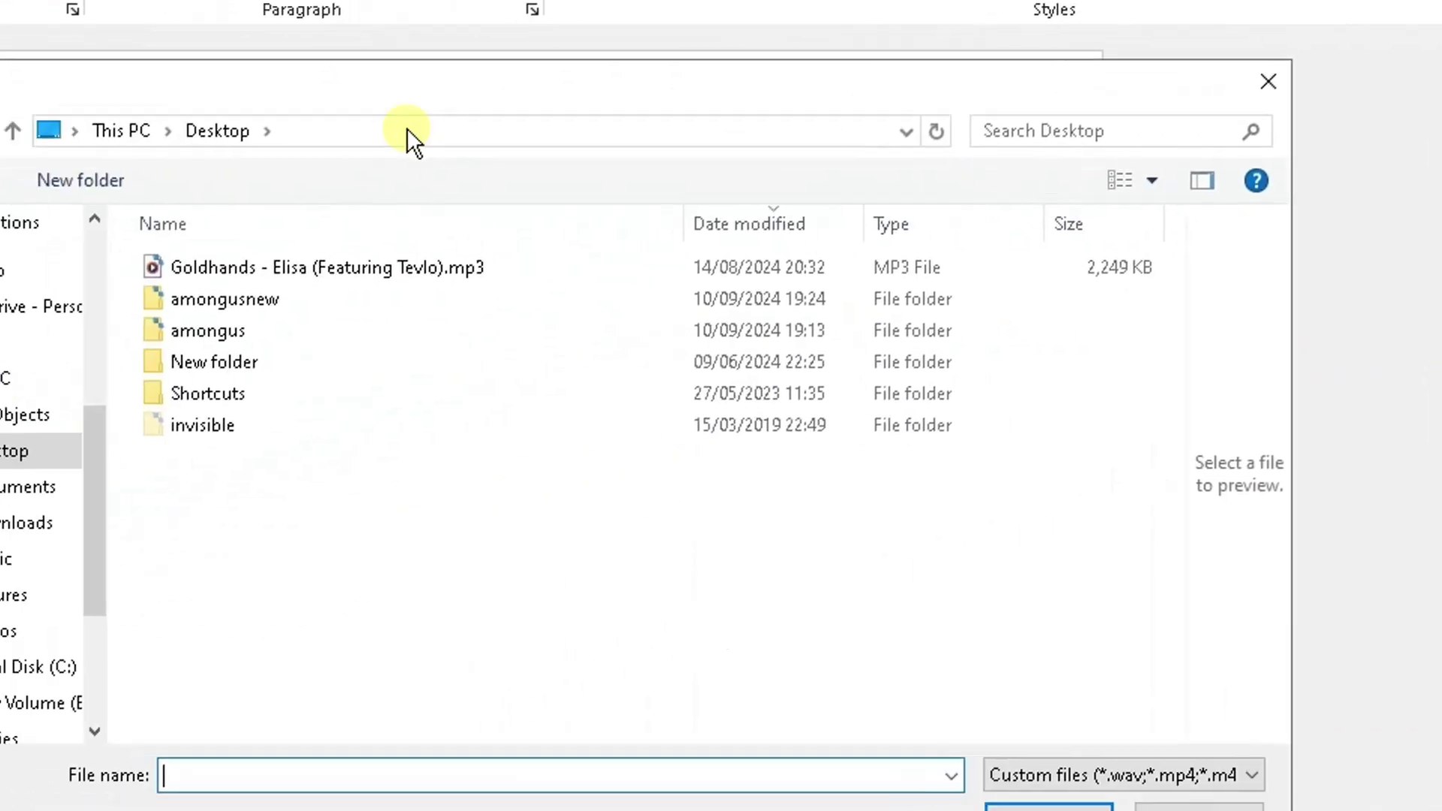
click(538, 90)
text(E:\User\Documents\Sound recordings)
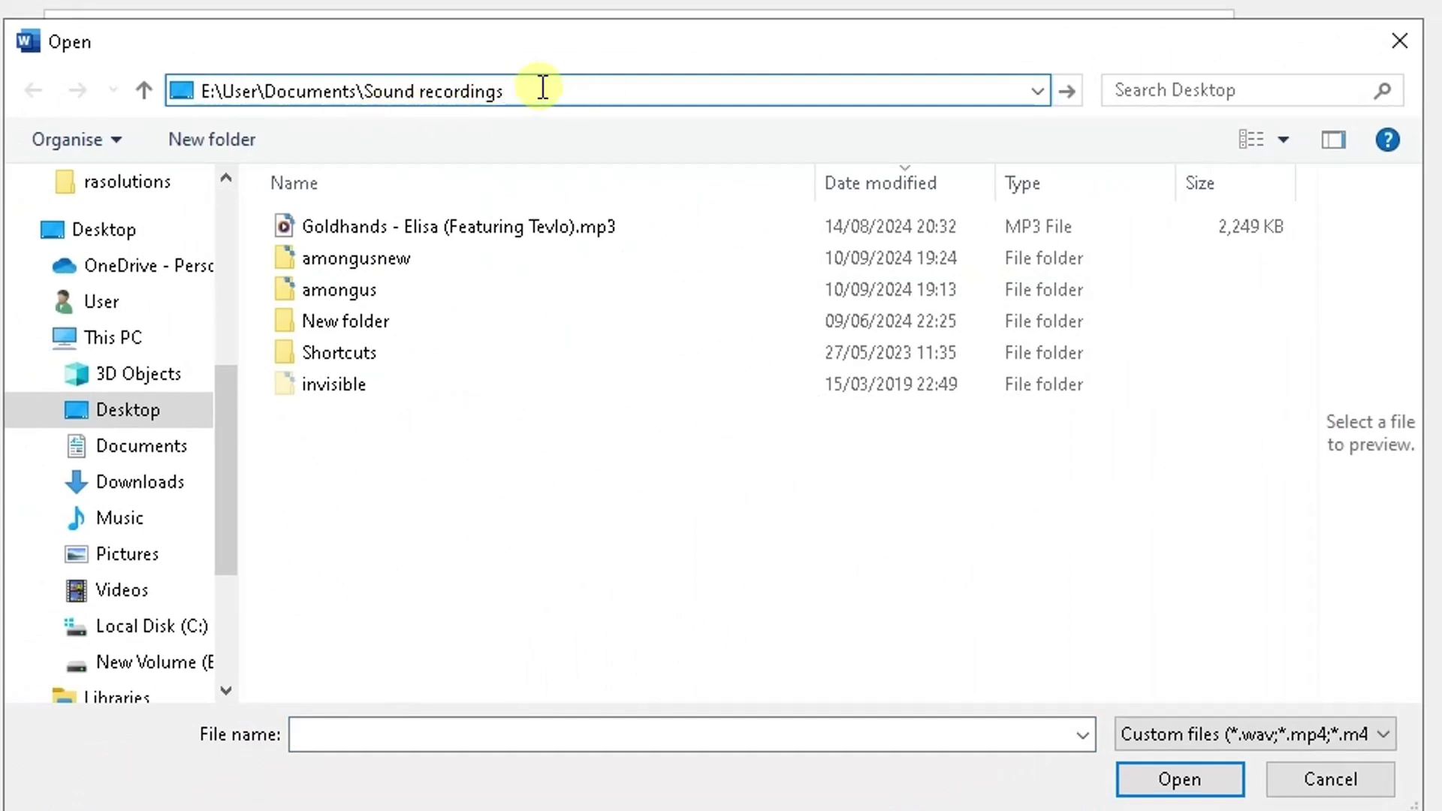
key(Return)
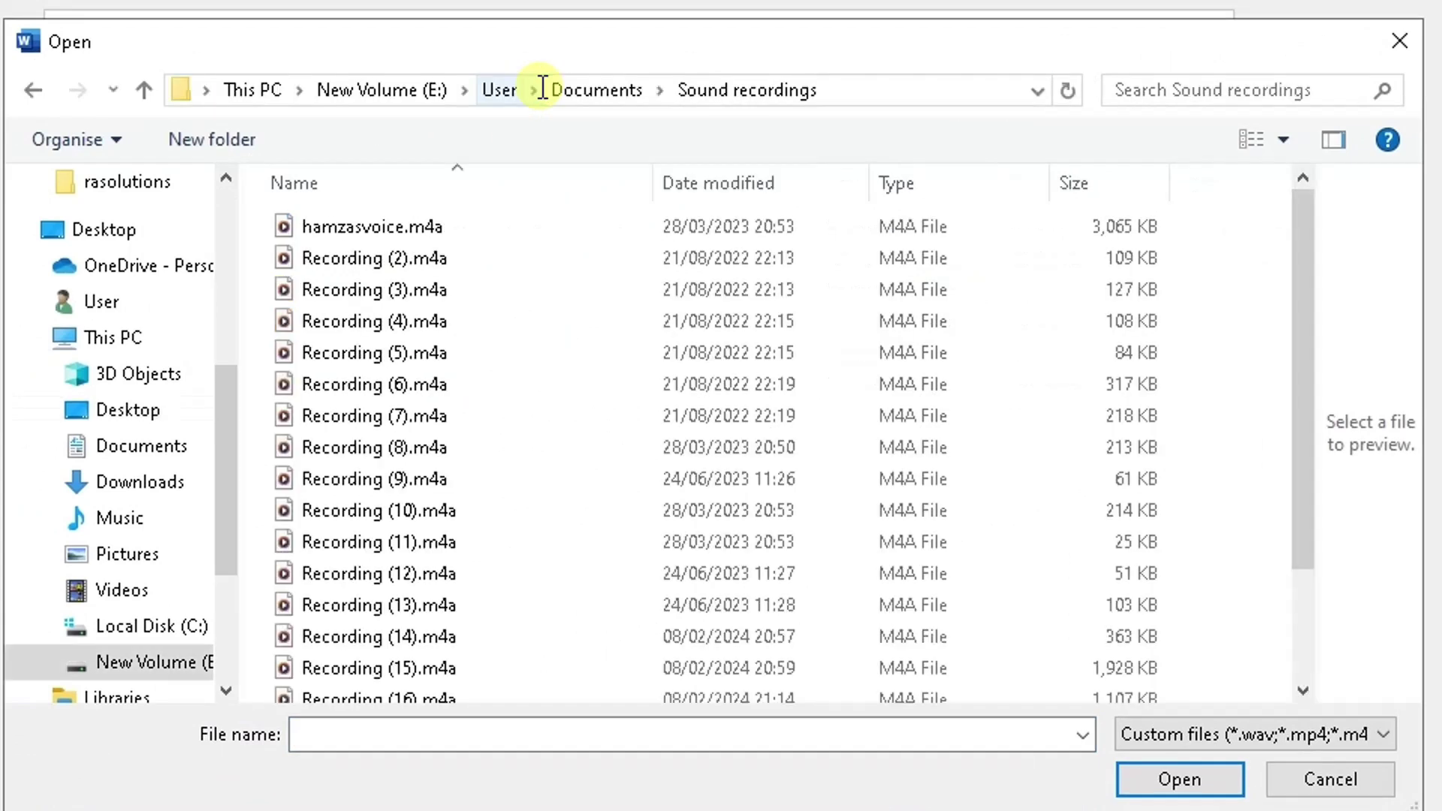
scroll(416, 288, down, 2)
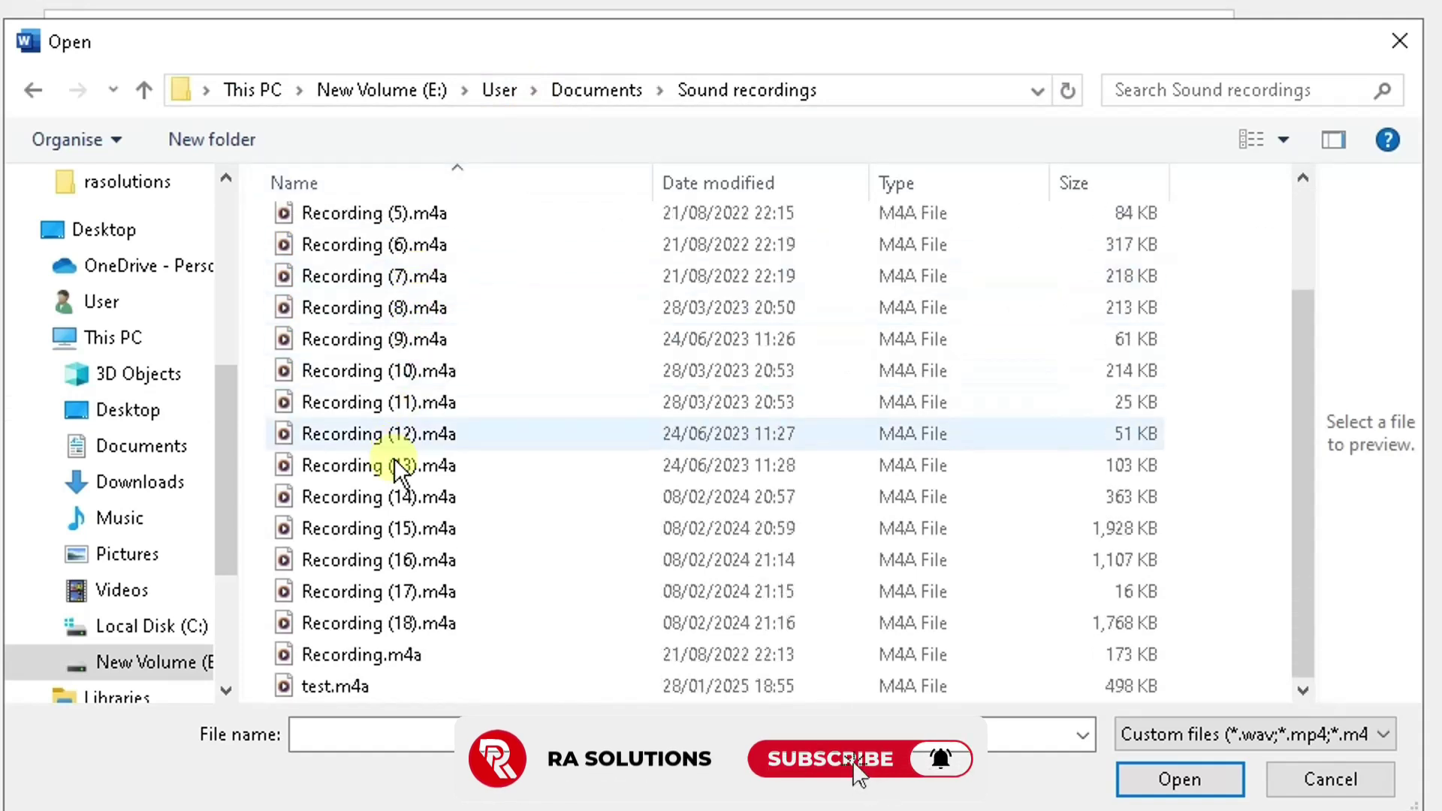
click(357, 685)
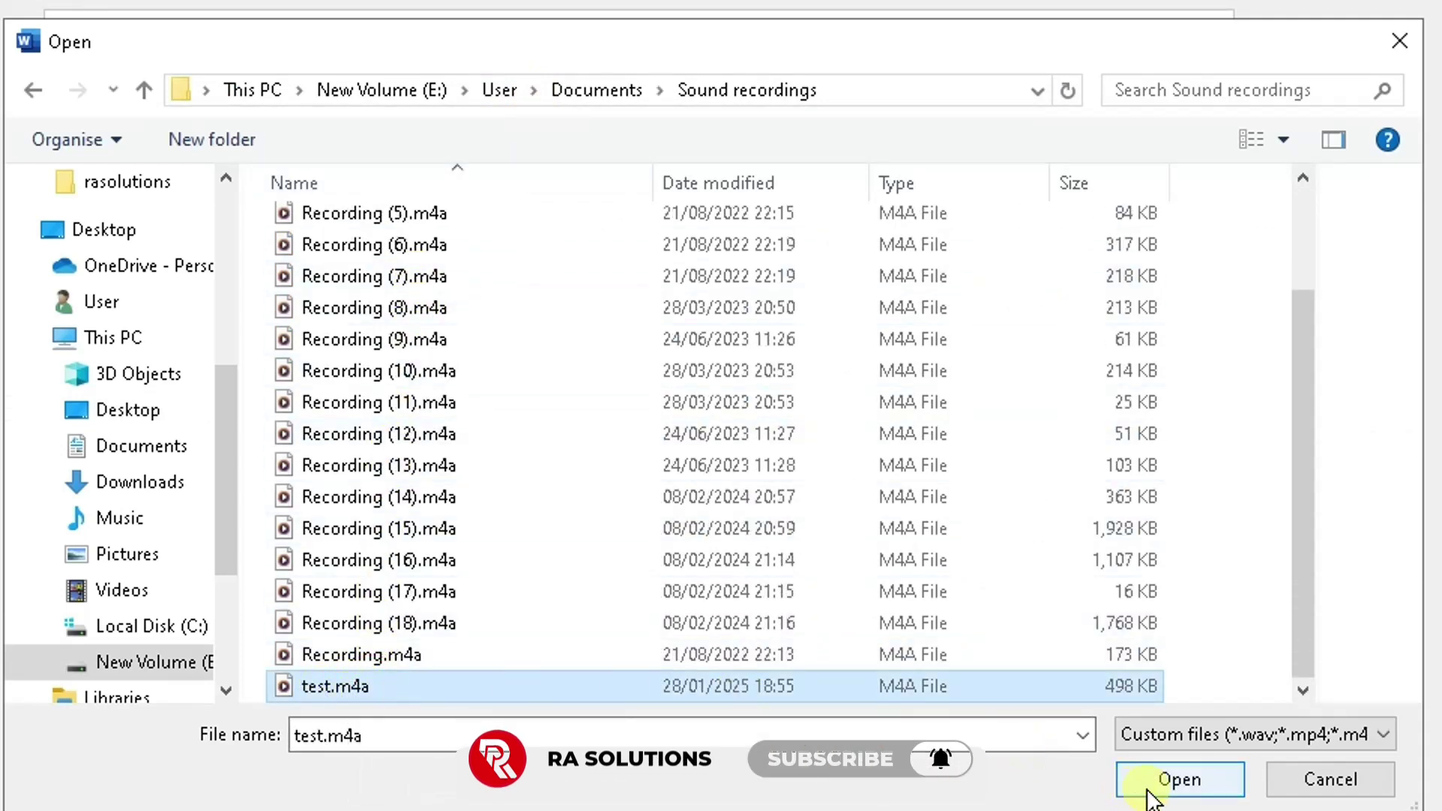
click(1180, 780)
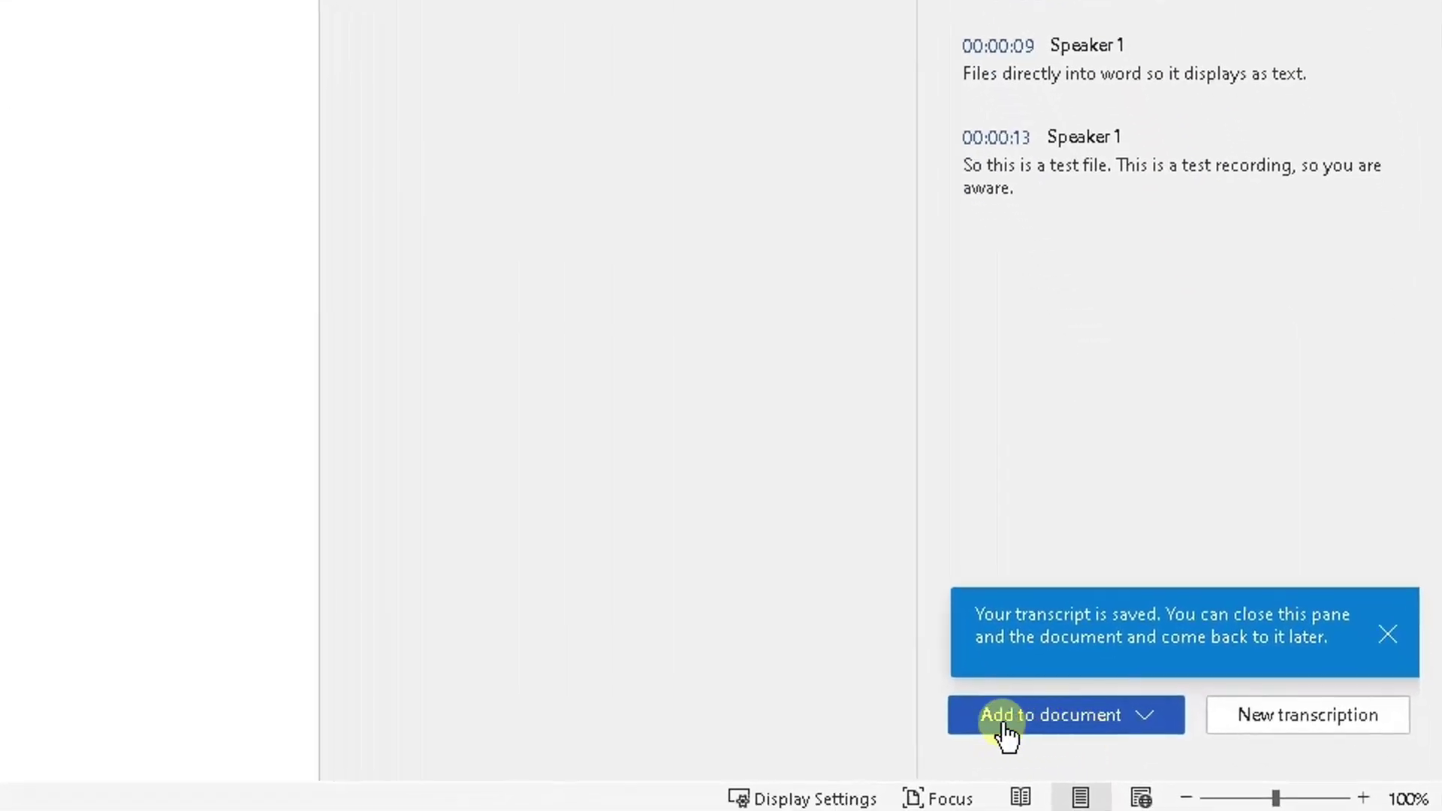
- Insert the test.m4a transcript into the document with speakers and timestamps
click(1154, 718)
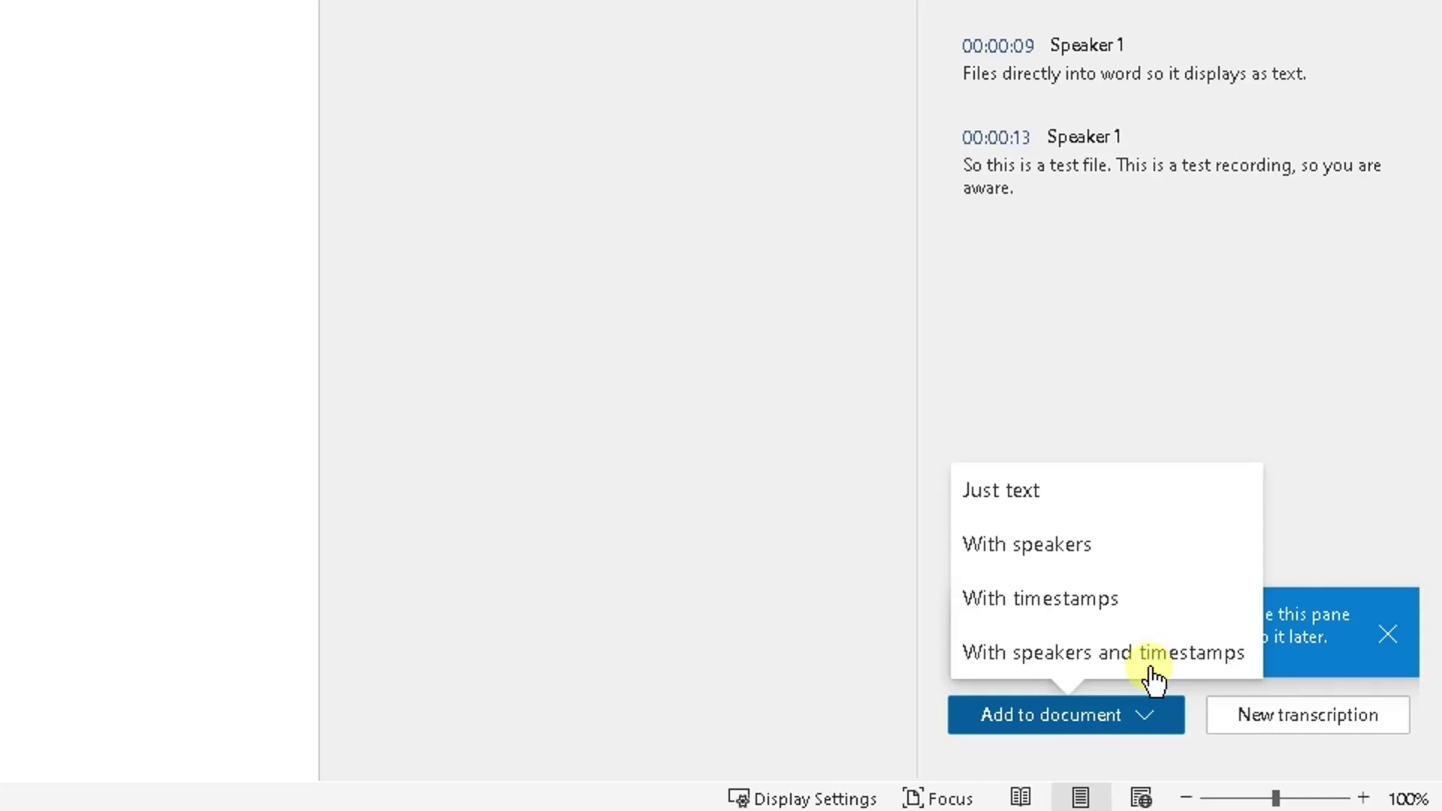
click(1145, 662)
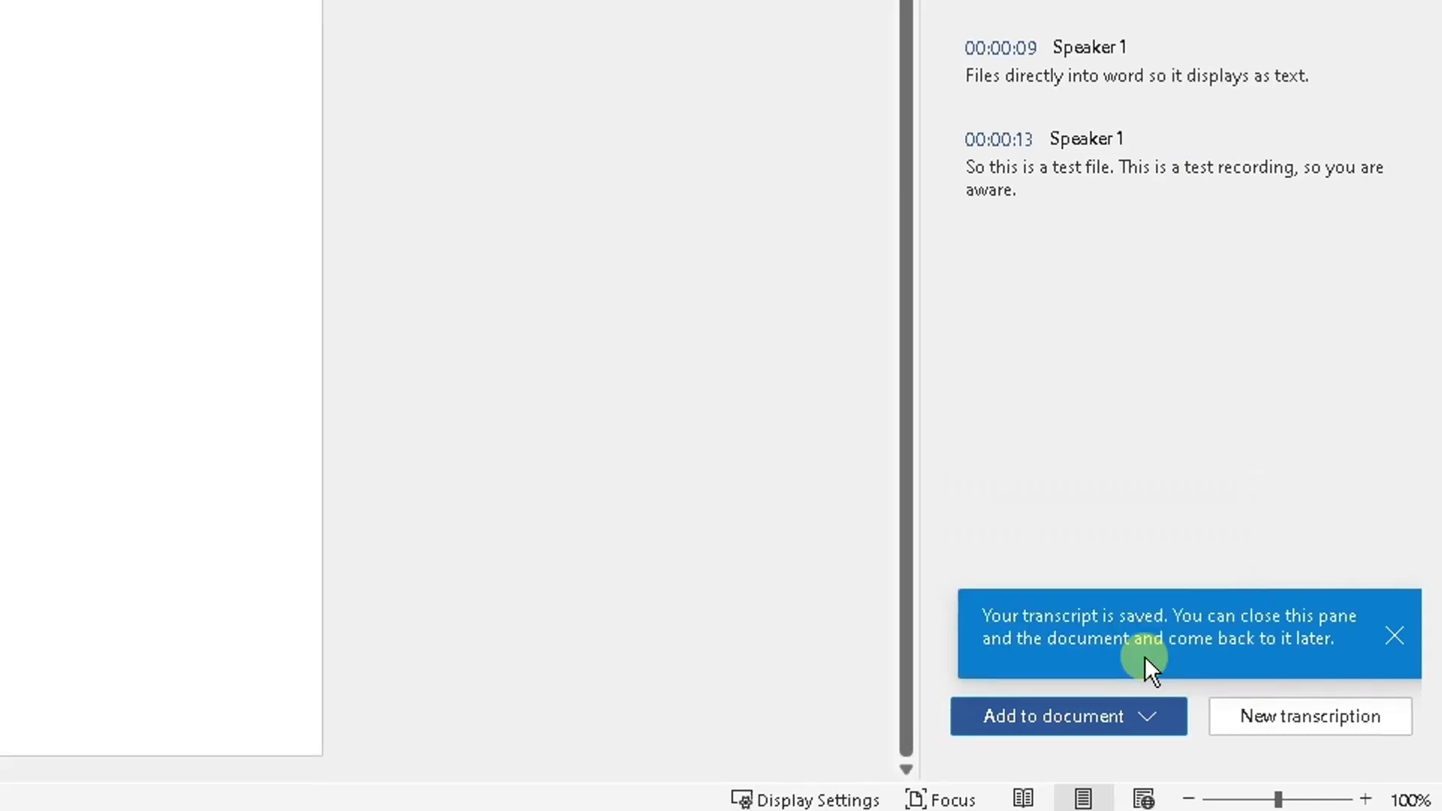
scroll(1101, 518, up, 1)
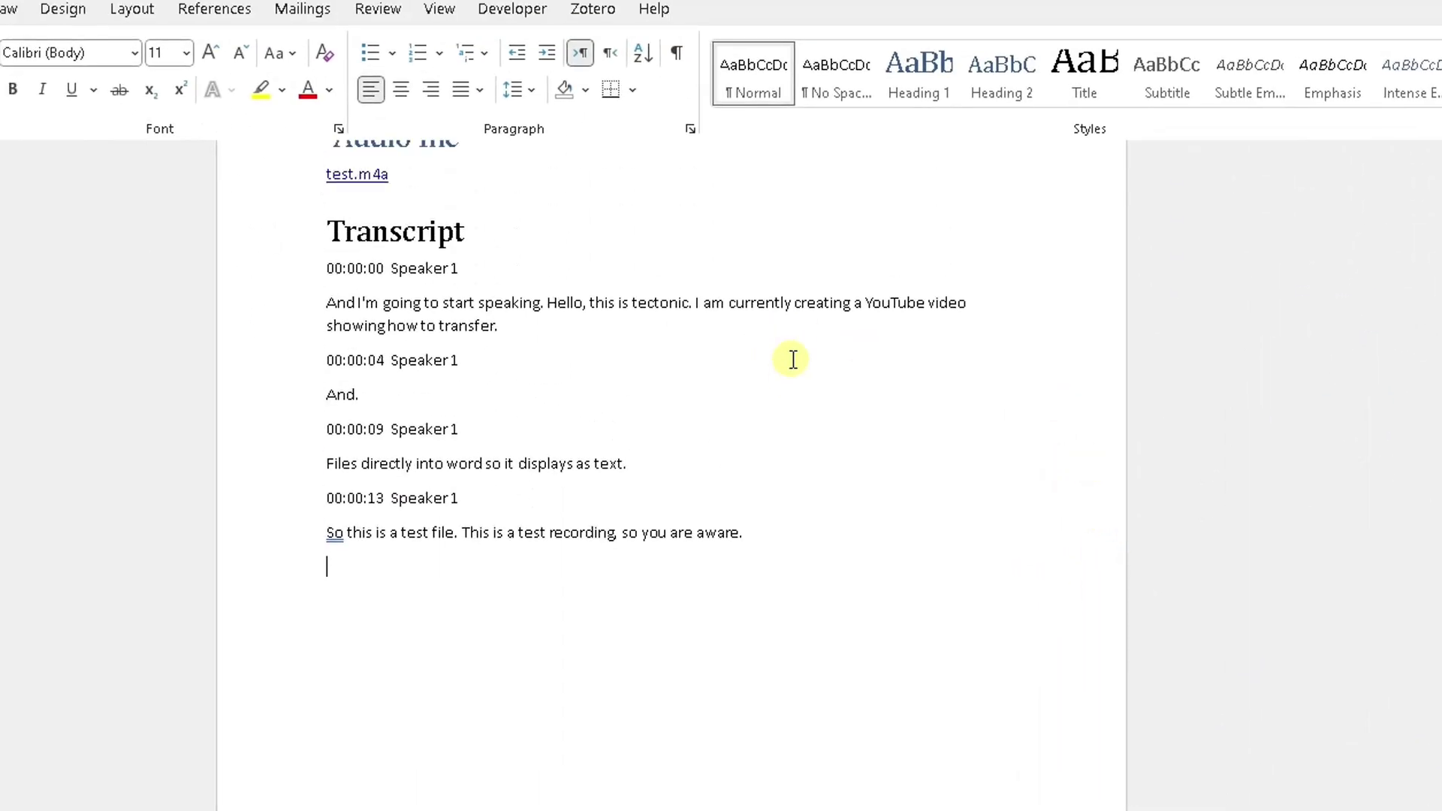
scroll(777, 355, up, 1)
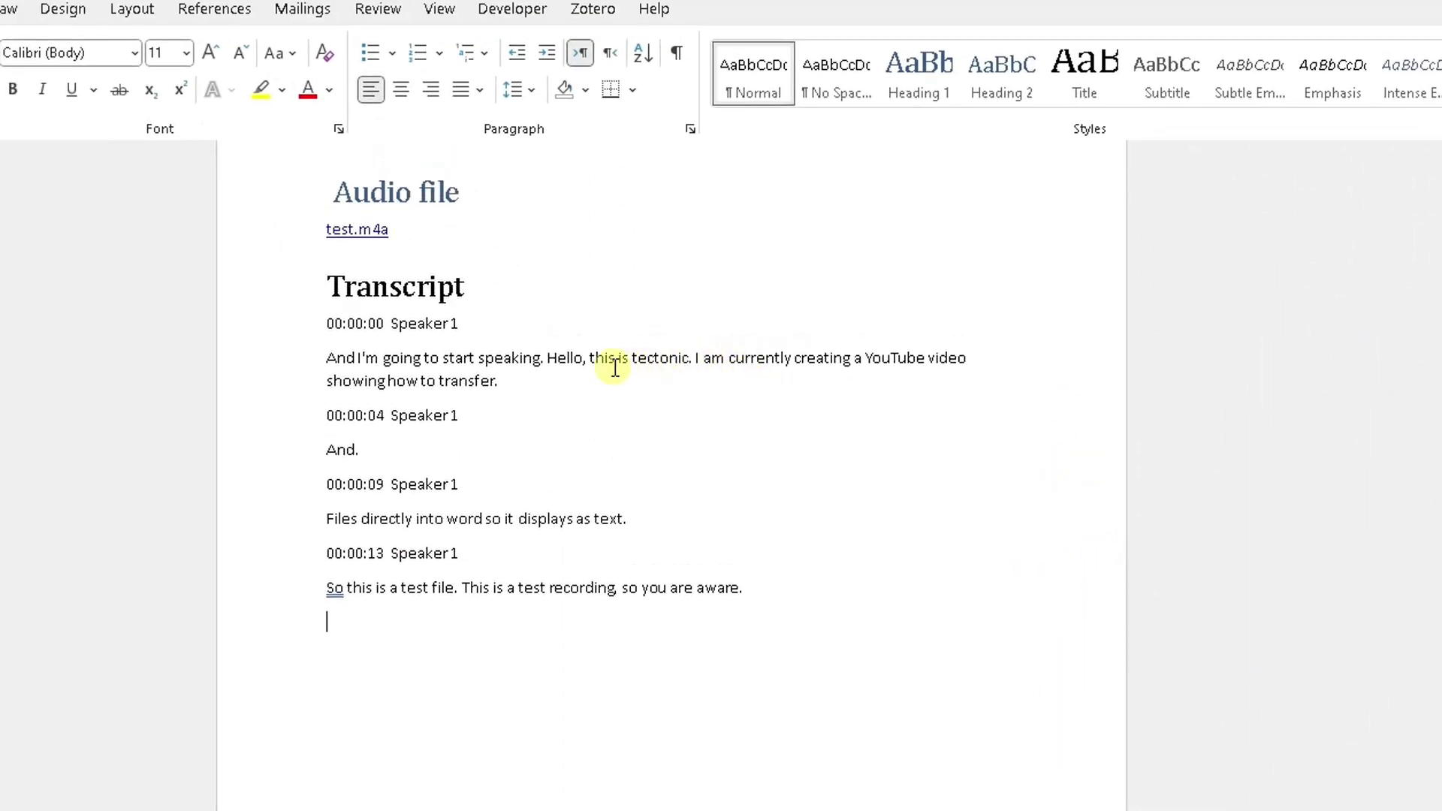
drag(509, 384, 323, 356)
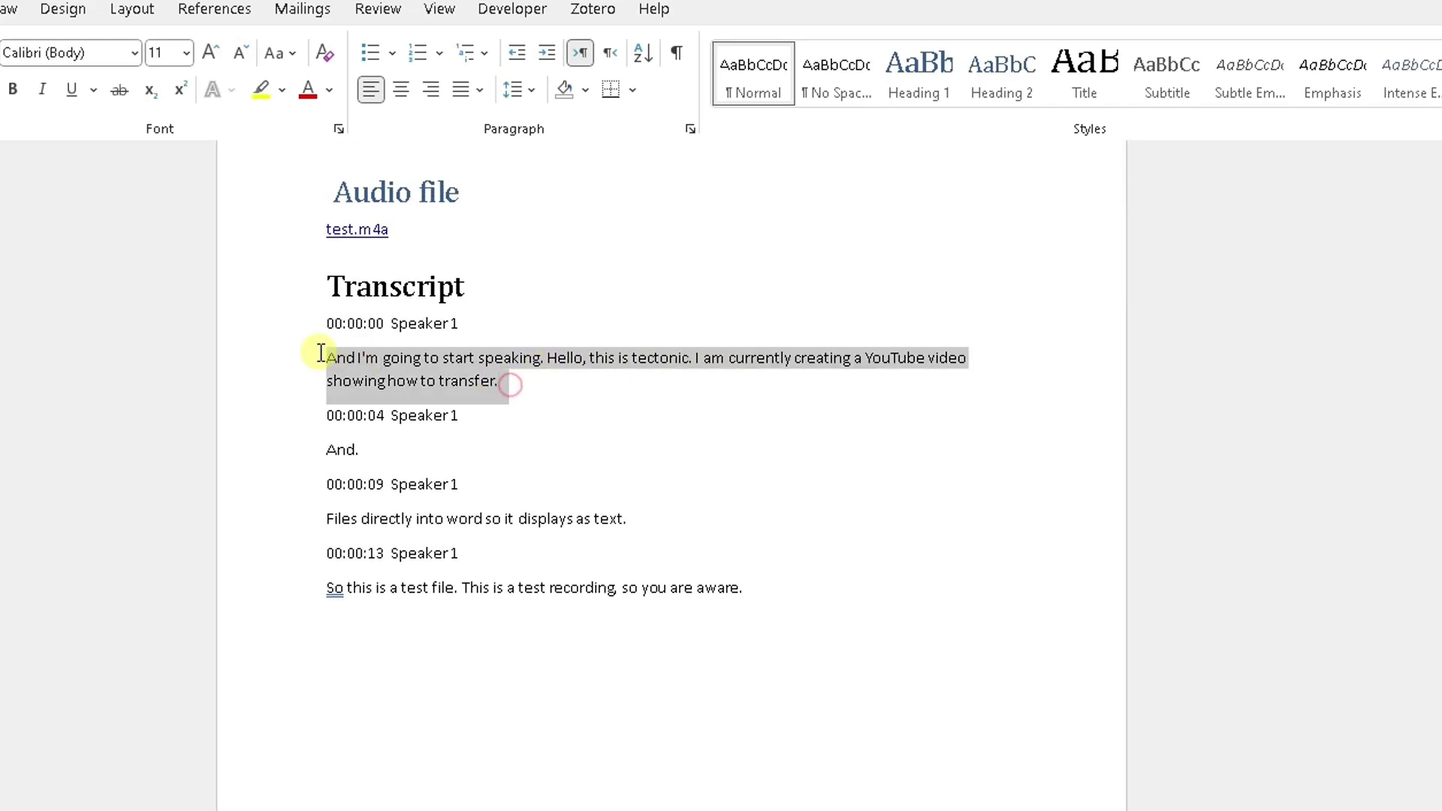
mouse_move(631, 519)
mouse_down()
mouse_move(356, 509)
mouse_move(327, 522)
mouse_up()
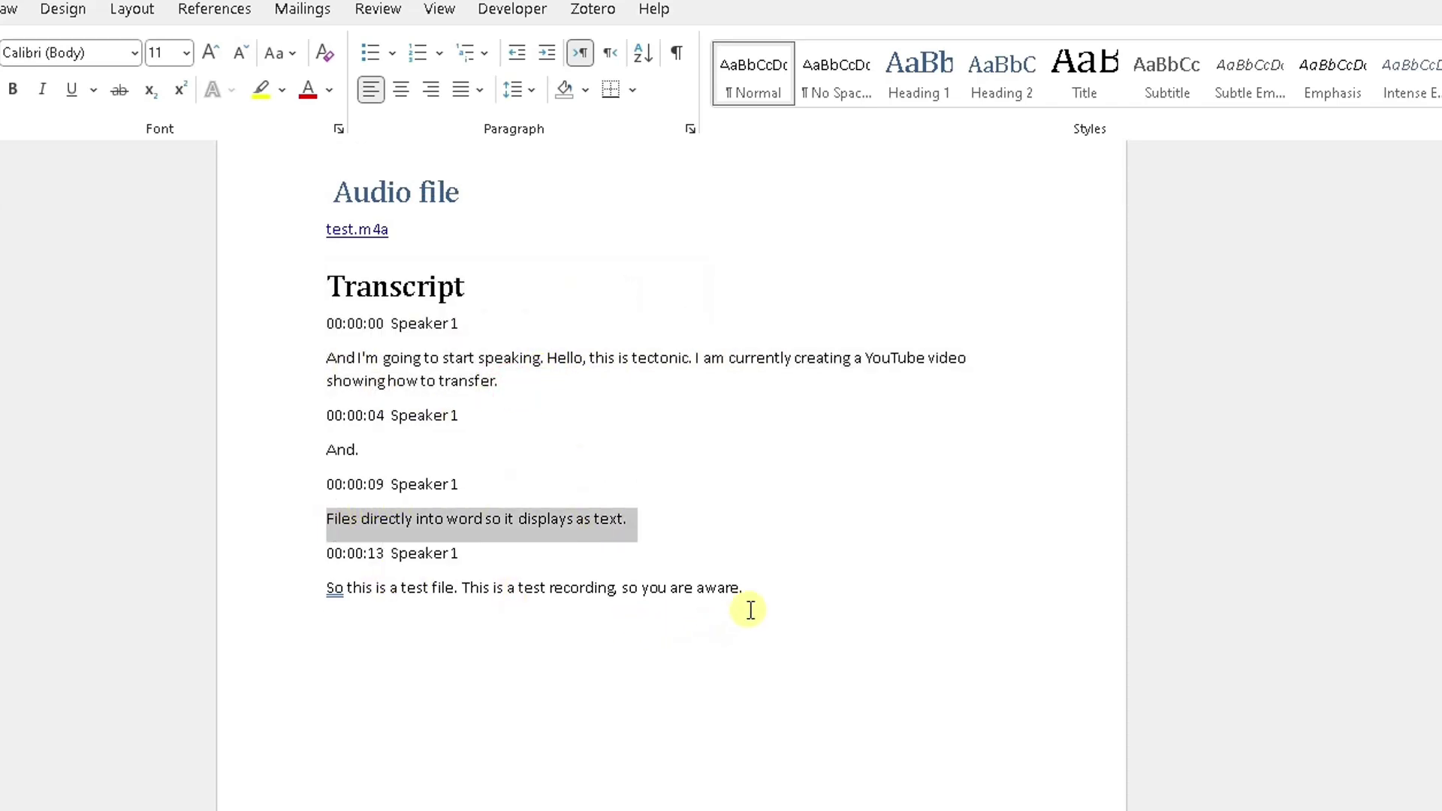
drag(750, 607, 357, 324)
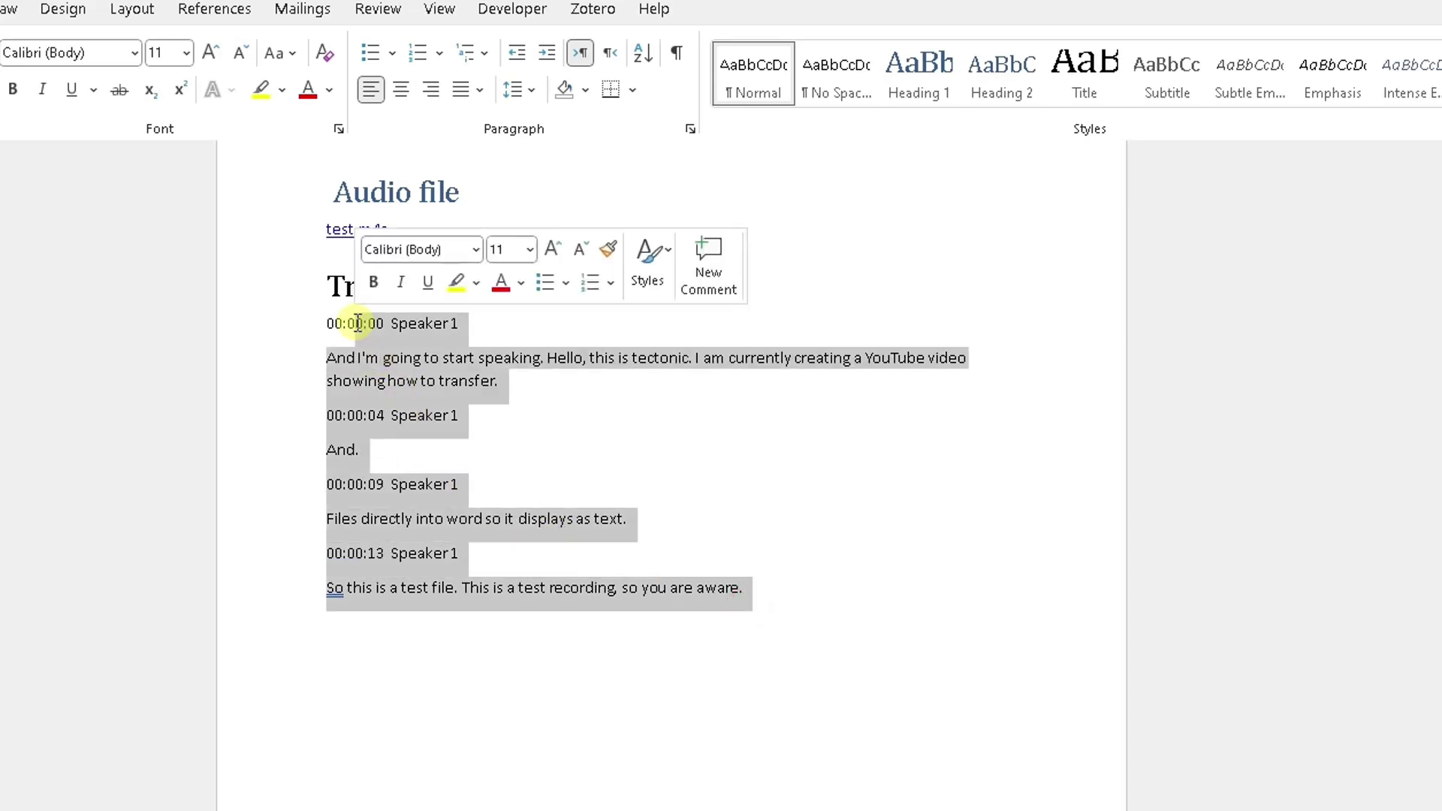
click(379, 357)
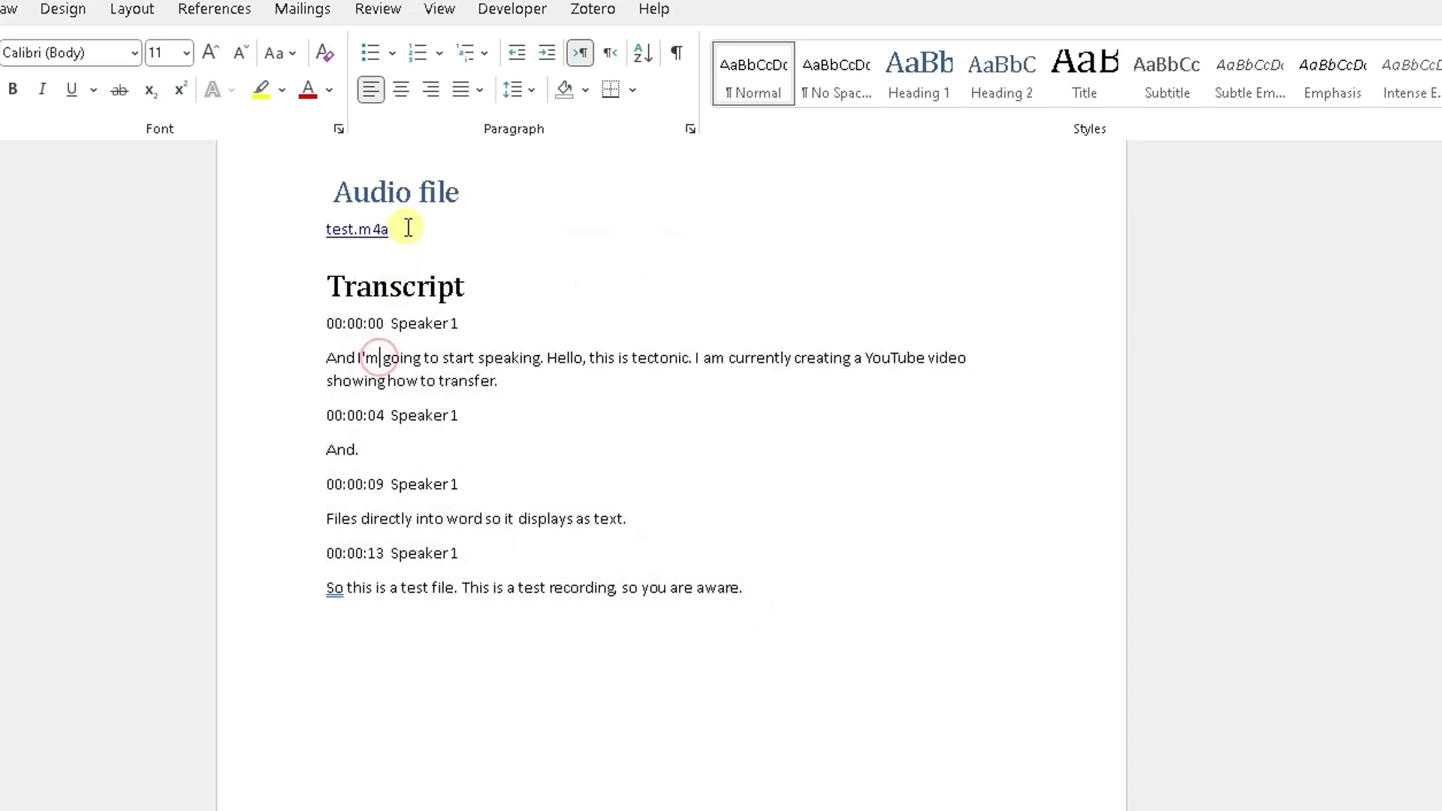
drag(406, 228, 324, 229)
click(441, 283)
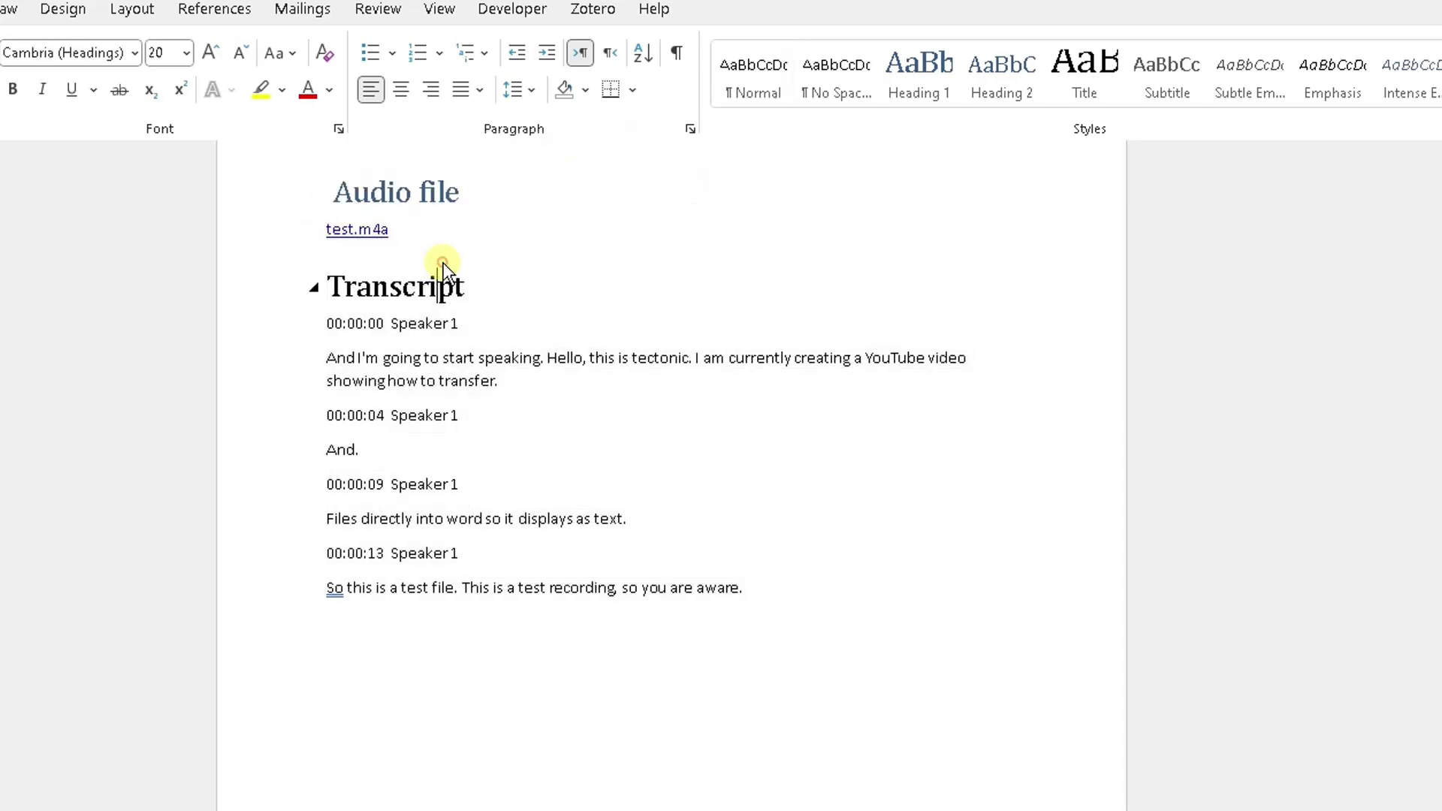